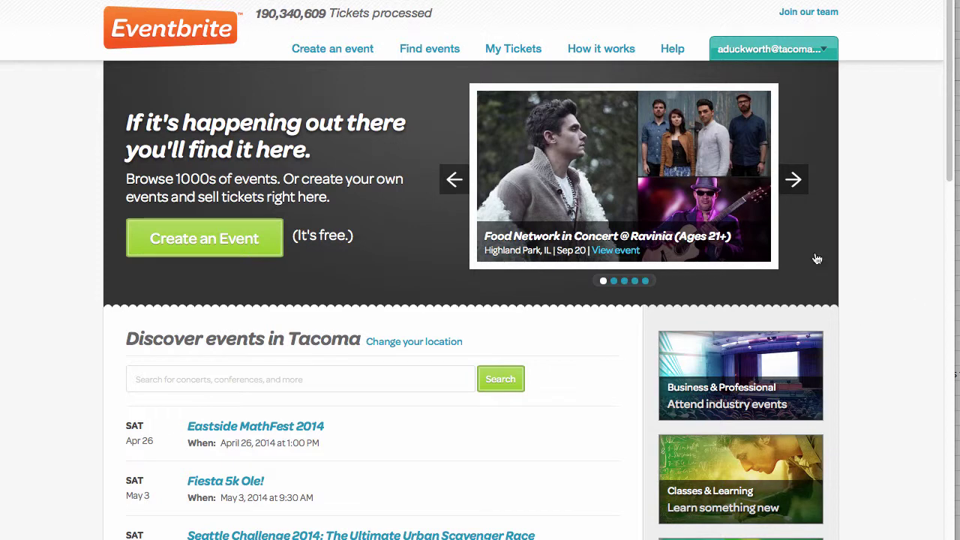
- Create a new event with the test title and location 16-222
{"action": "left_click", "coordinate": [346, 57]}
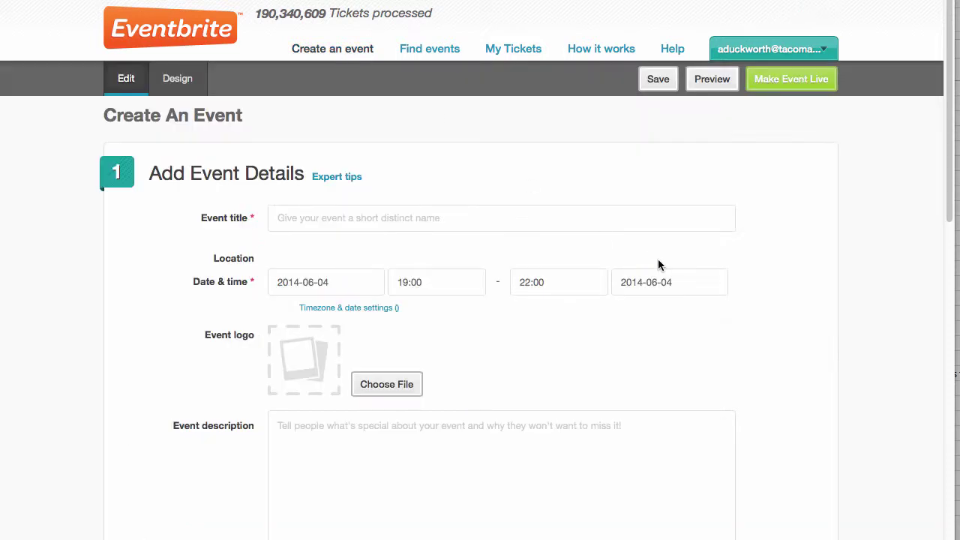
{"action": "left_click", "coordinate": [394, 217]}
{"action": "type", "text": "Andy Test"}
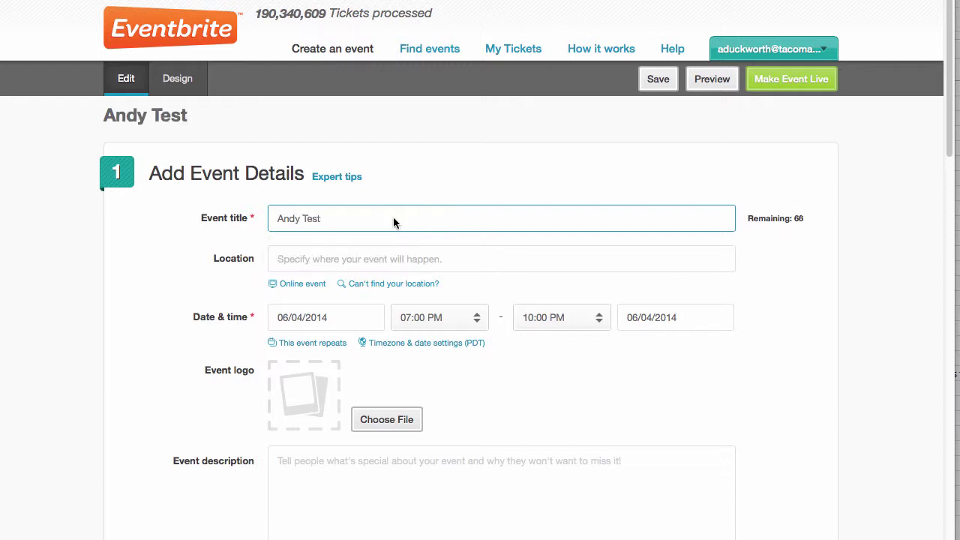
{"action": "left_click", "coordinate": [410, 264]}
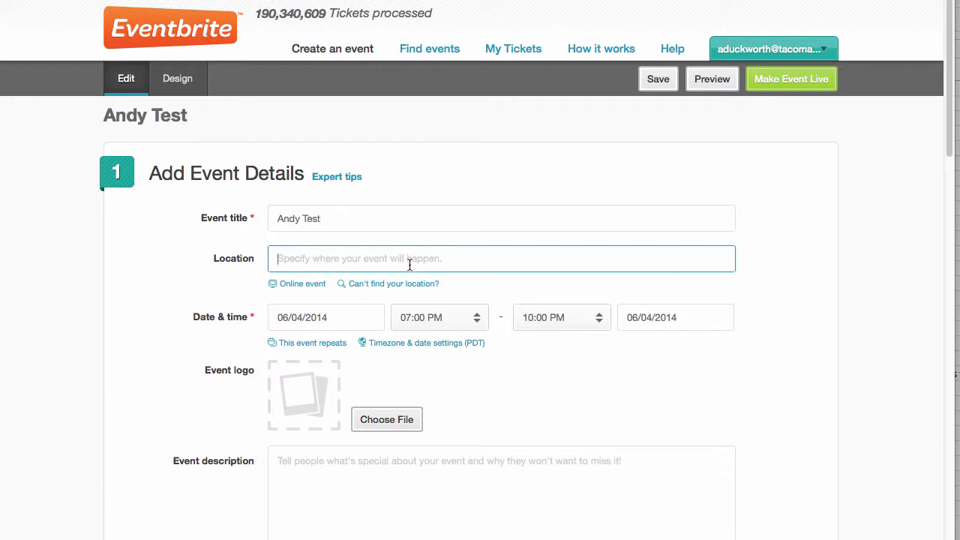
{"action": "type", "text": "16-222"}
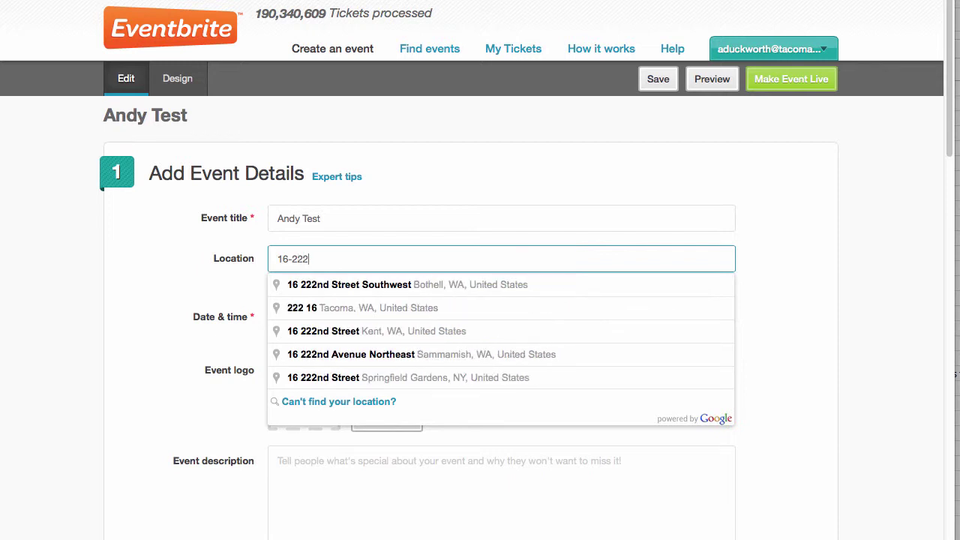
{"action": "left_click", "coordinate": [850, 290]}
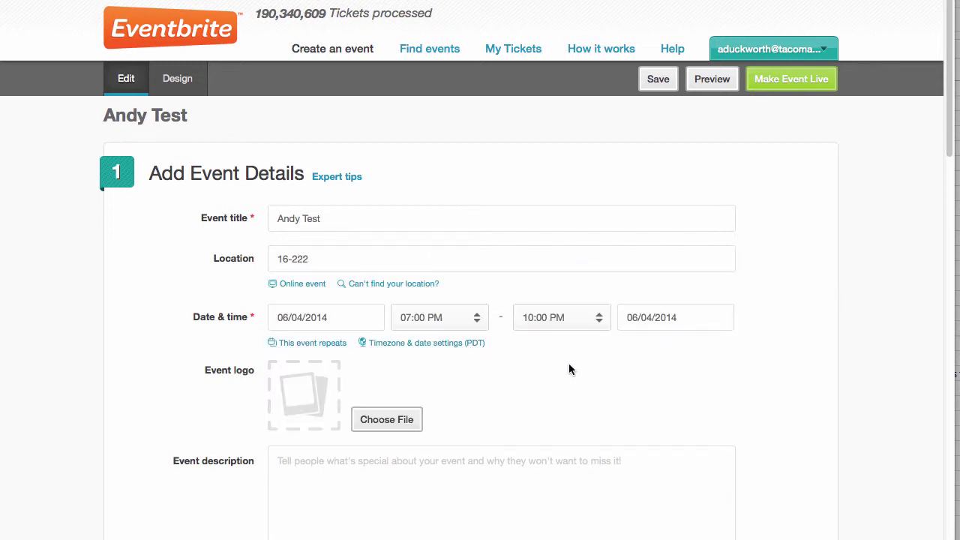
- Set the event date to May 5, 2014, starting at 01:00 PM
{"action": "left_click", "coordinate": [327, 318]}
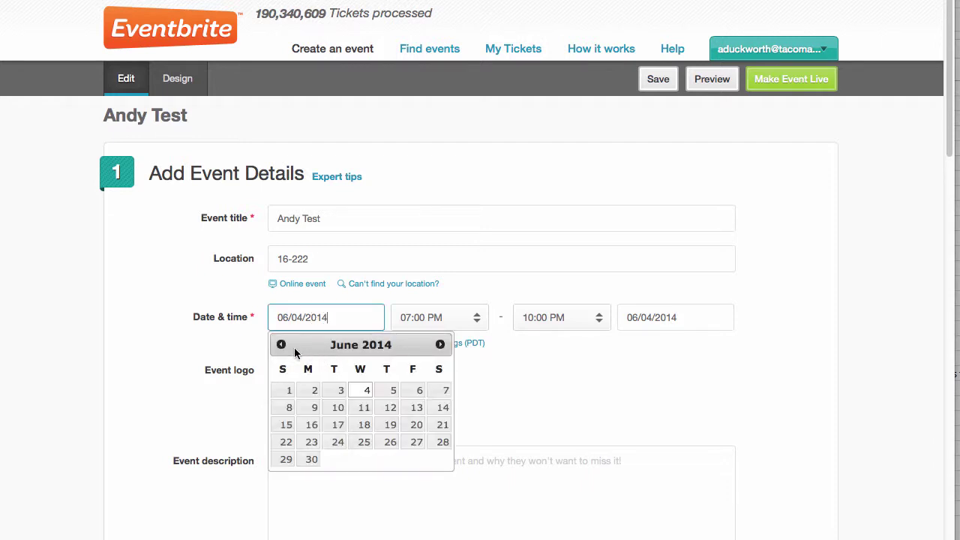
{"action": "left_click", "coordinate": [281, 345]}
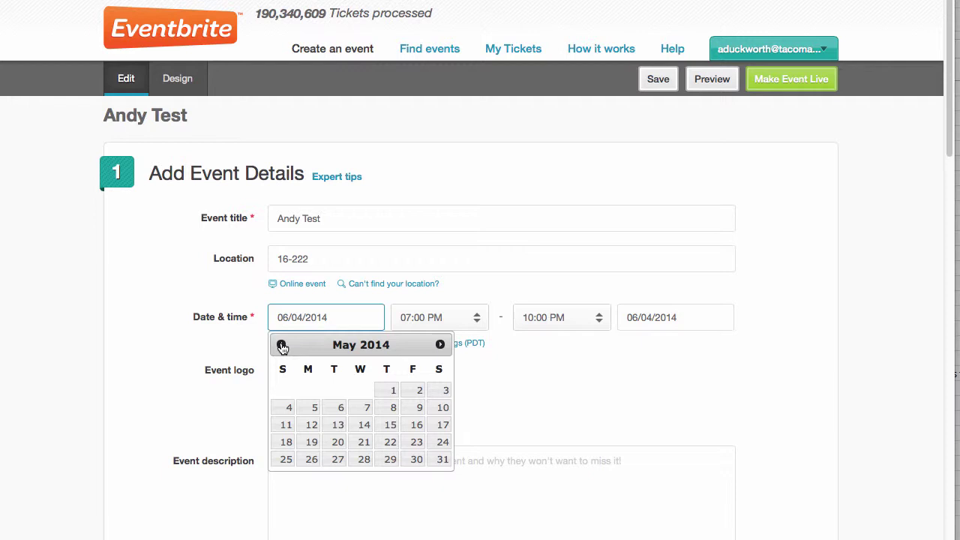
{"action": "left_click", "coordinate": [315, 408]}
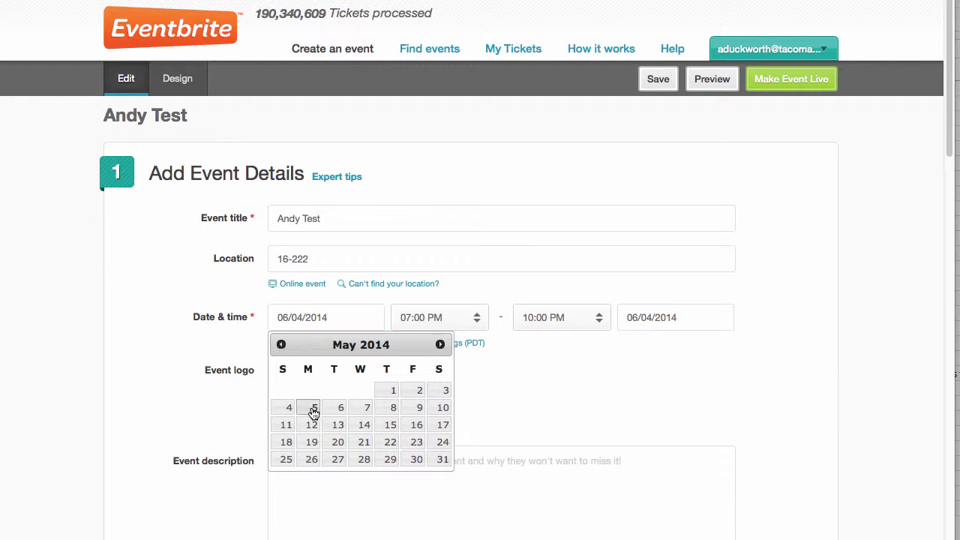
{"action": "left_click", "coordinate": [440, 317]}
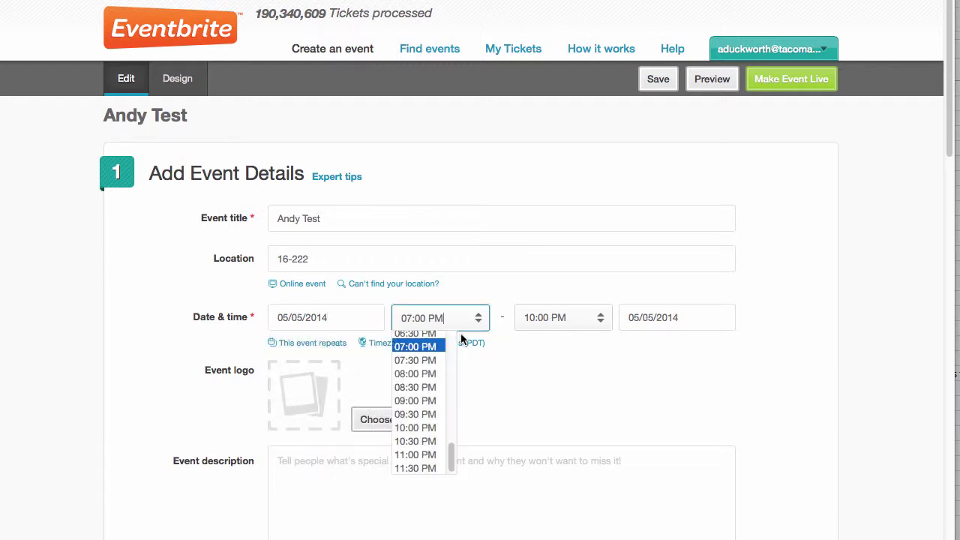
{"action": "scroll", "coordinate": [431, 375], "scroll_direction": "up", "scroll_amount": 5}
{"action": "scroll", "coordinate": [430, 373], "scroll_direction": "up", "scroll_amount": 1}
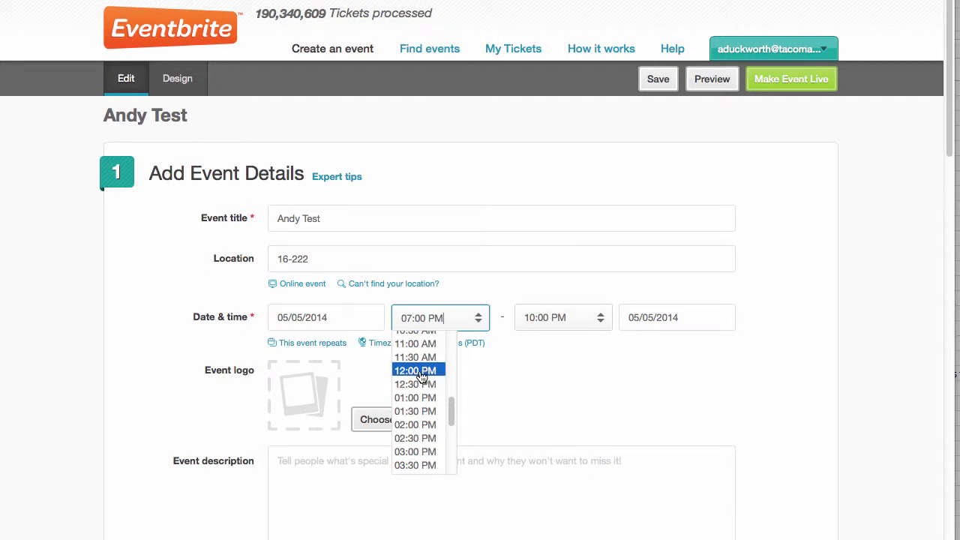
{"action": "left_click", "coordinate": [415, 397]}
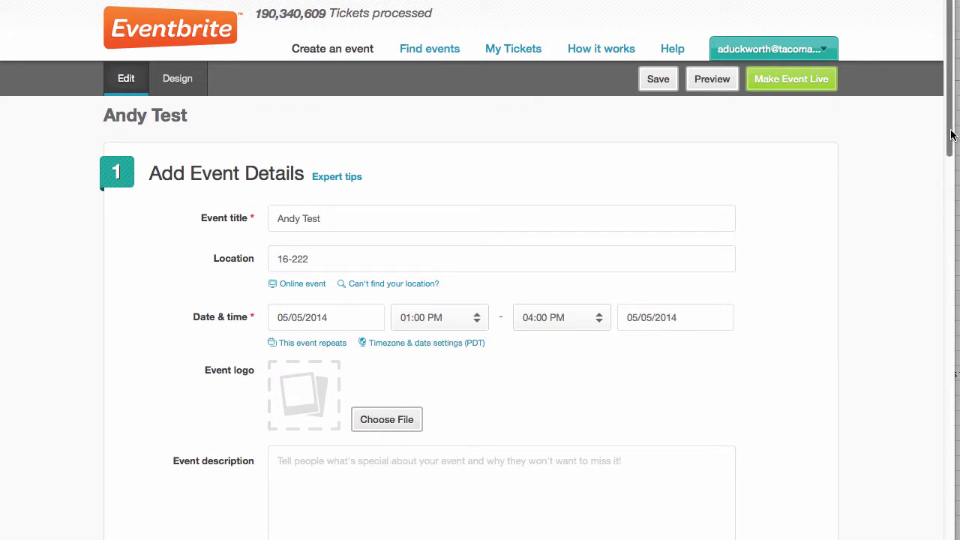
- Enter the event description 'Description of Event'
{"action": "left_click_drag", "start_coordinate": [951, 135], "coordinate": [951, 201]}
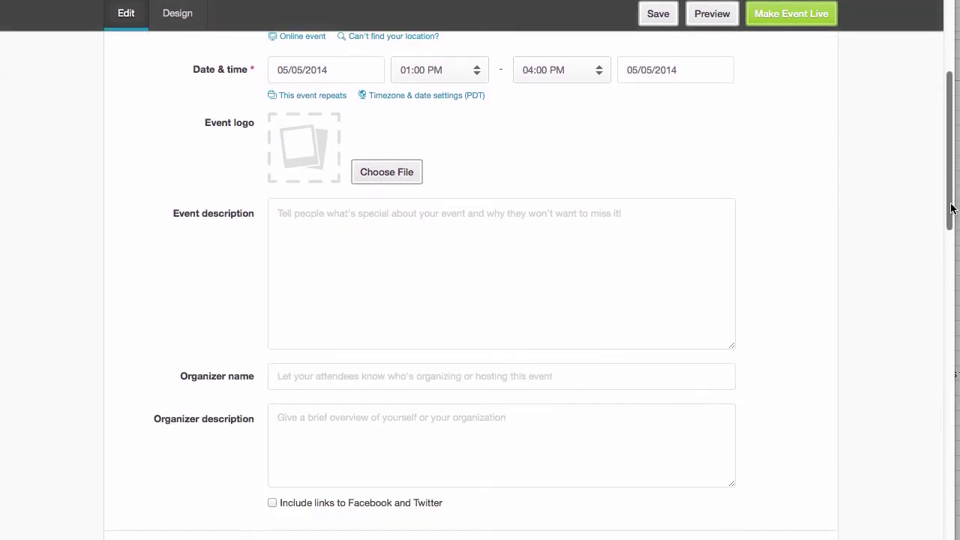
{"action": "left_click", "coordinate": [533, 229]}
{"action": "type", "text": "Des"}
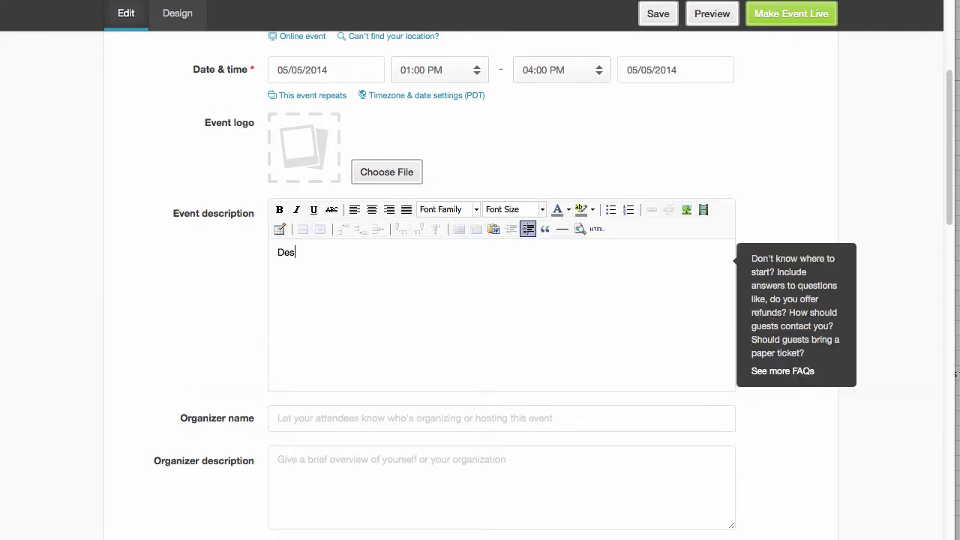
{"action": "type", "text": "cription of Event"}
- Fill in the organizer's name and the organizer bio 'bio demo'
{"action": "left_click", "coordinate": [453, 417]}
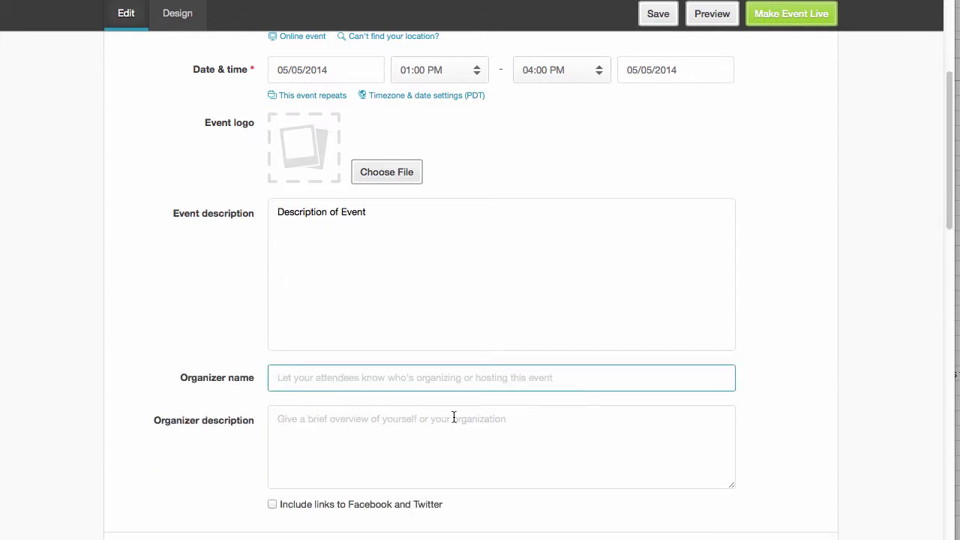
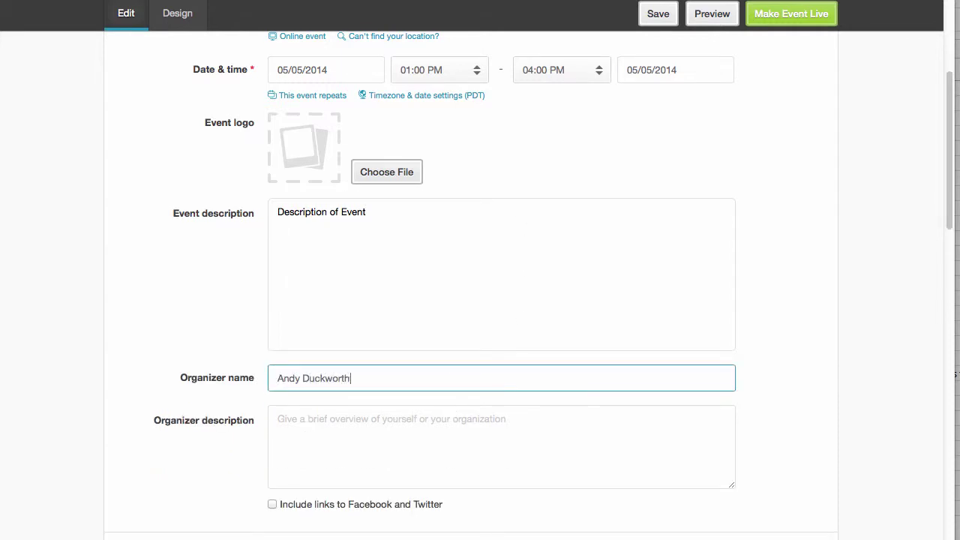
{"action": "left_click", "coordinate": [800, 409]}
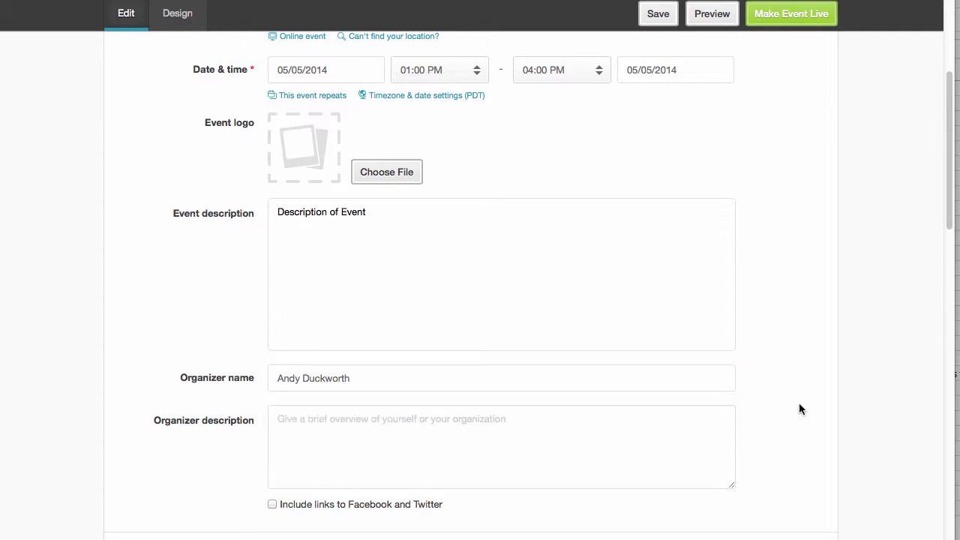
{"action": "scroll", "coordinate": [800, 408], "scroll_direction": "down", "scroll_amount": 5}
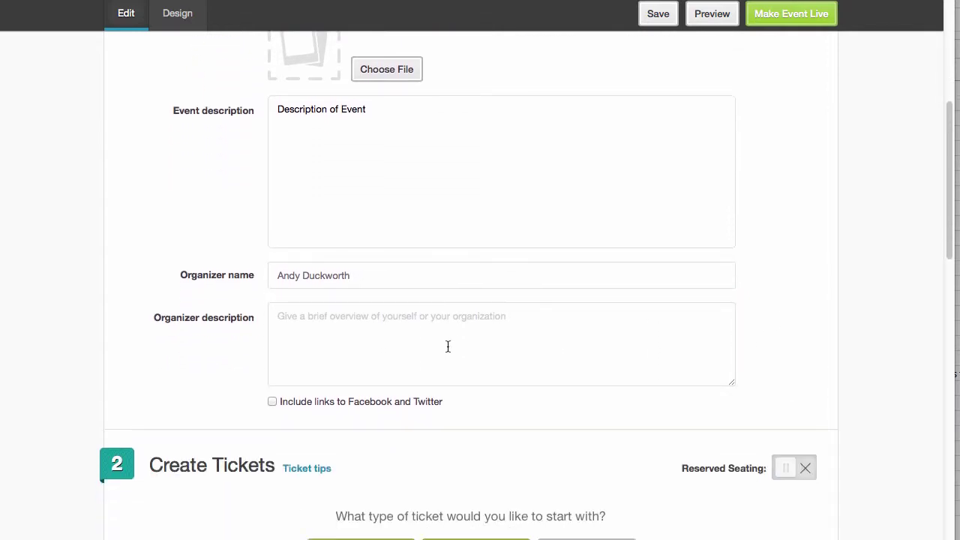
{"action": "left_click", "coordinate": [447, 346]}
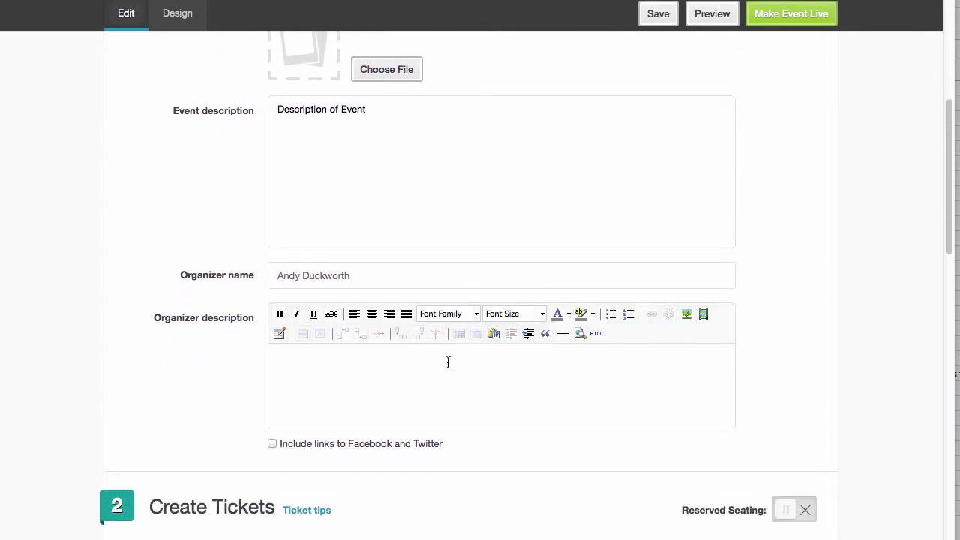
{"action": "type", "text": "bio demo"}
{"action": "scroll", "coordinate": [836, 389], "scroll_direction": "down", "scroll_amount": 3}
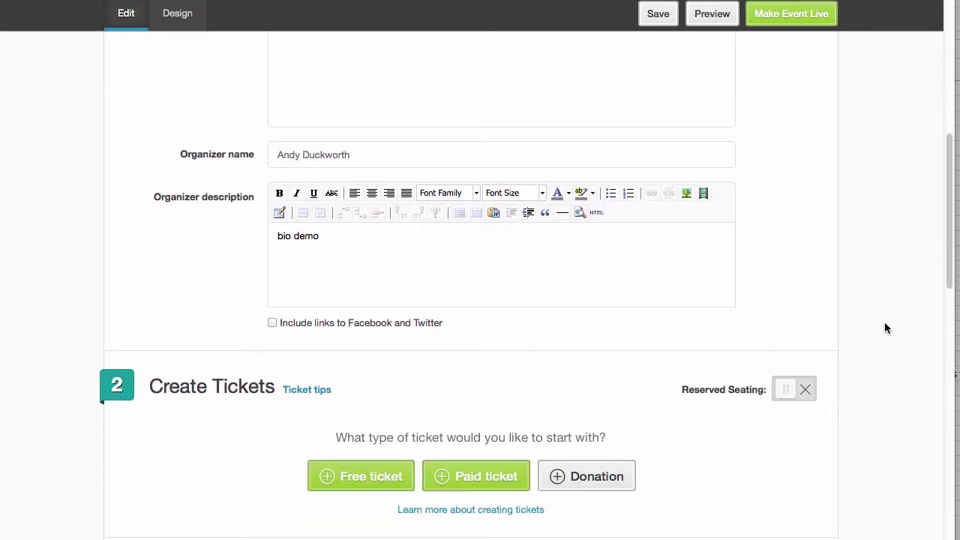
{"action": "scroll", "coordinate": [865, 322], "scroll_direction": "down", "scroll_amount": 5}
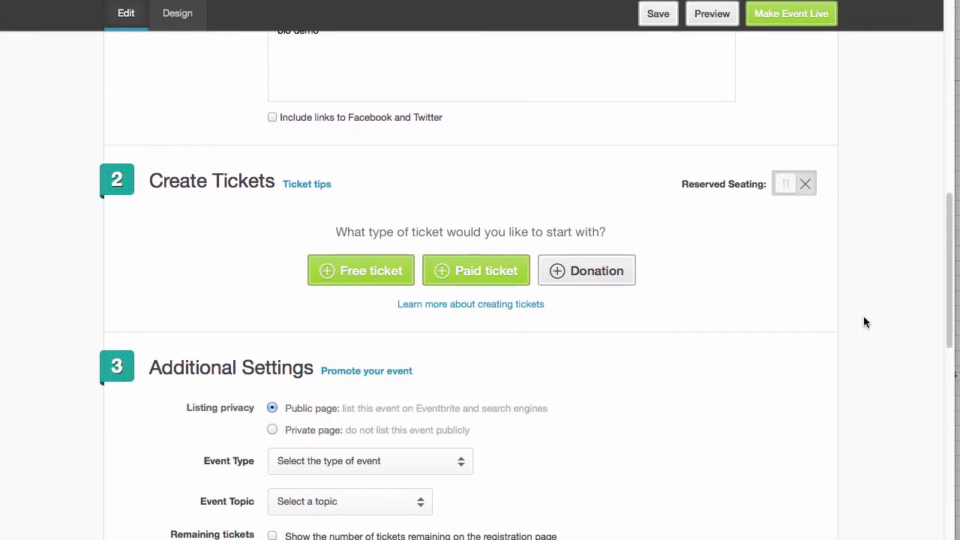
- Add a free ticket named 'GA' with a quantity of 5 available
{"action": "left_click", "coordinate": [359, 273]}
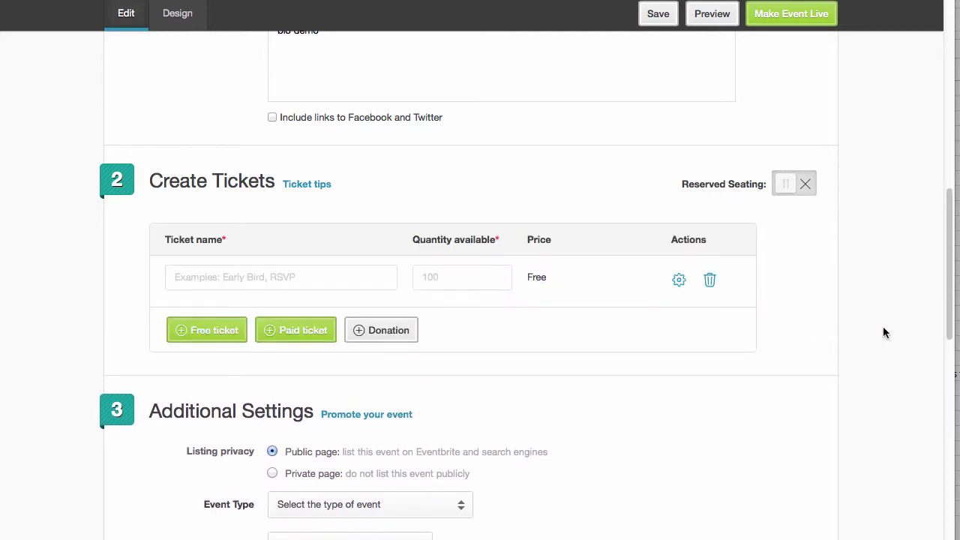
{"action": "left_click", "coordinate": [281, 282]}
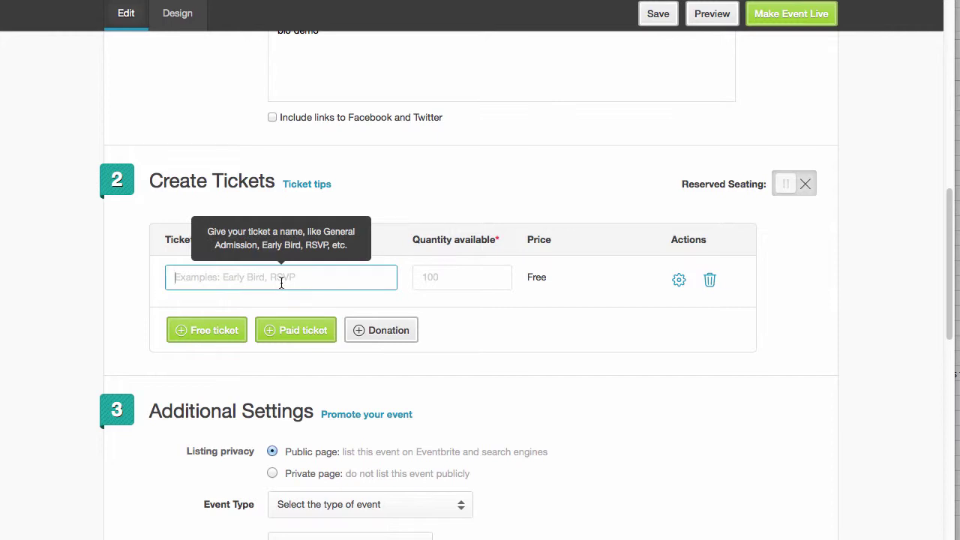
{"action": "type", "text": "GA"}
{"action": "key", "text": "Tab"}
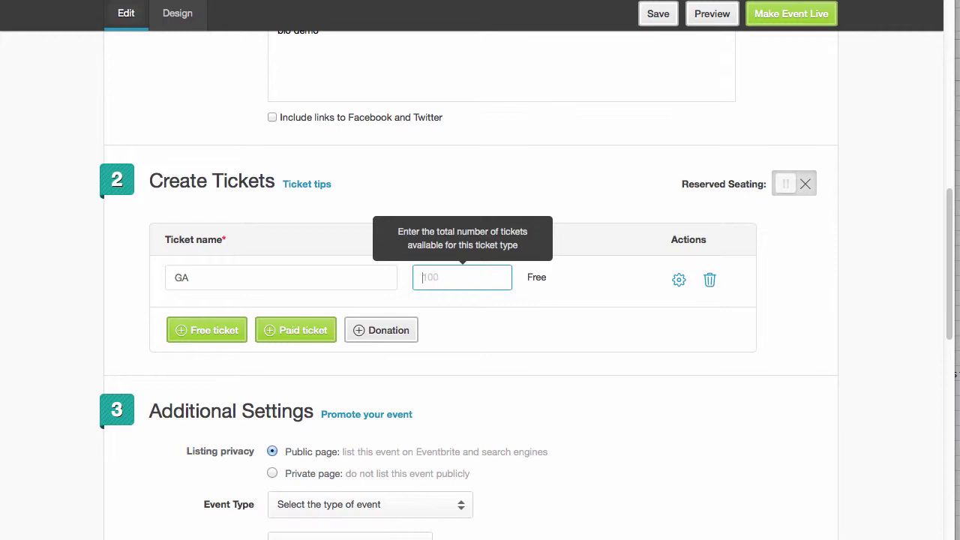
{"action": "type", "text": "5"}
{"action": "scroll", "coordinate": [722, 384], "scroll_direction": "down", "scroll_amount": 5}
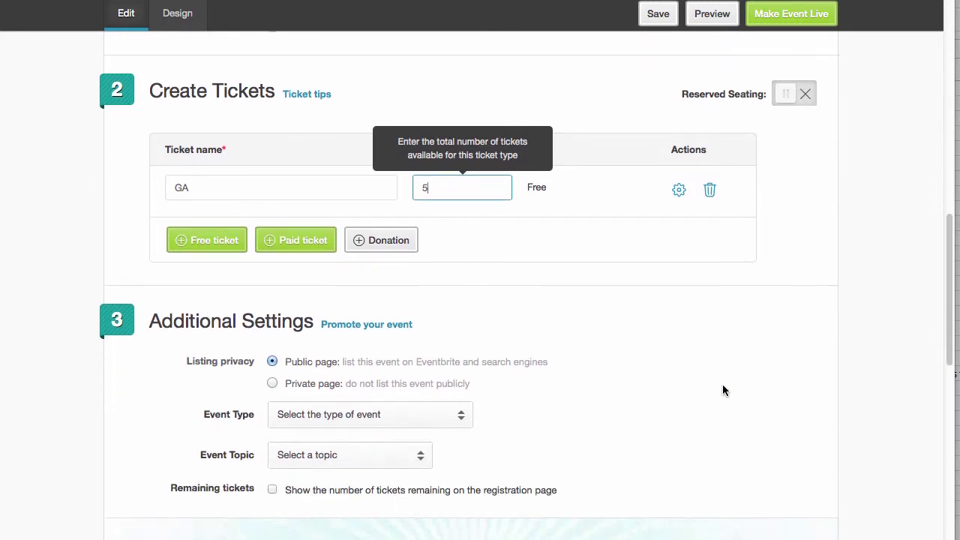
{"action": "scroll", "coordinate": [722, 390], "scroll_direction": "down", "scroll_amount": 4}
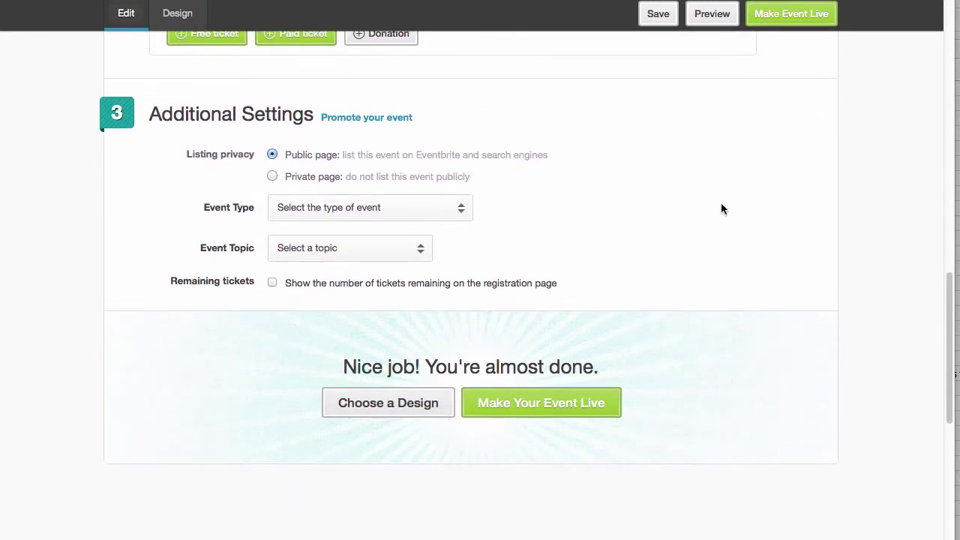
- Set the event page to Private and restrict it to invited guests only
{"action": "left_click", "coordinate": [272, 177]}
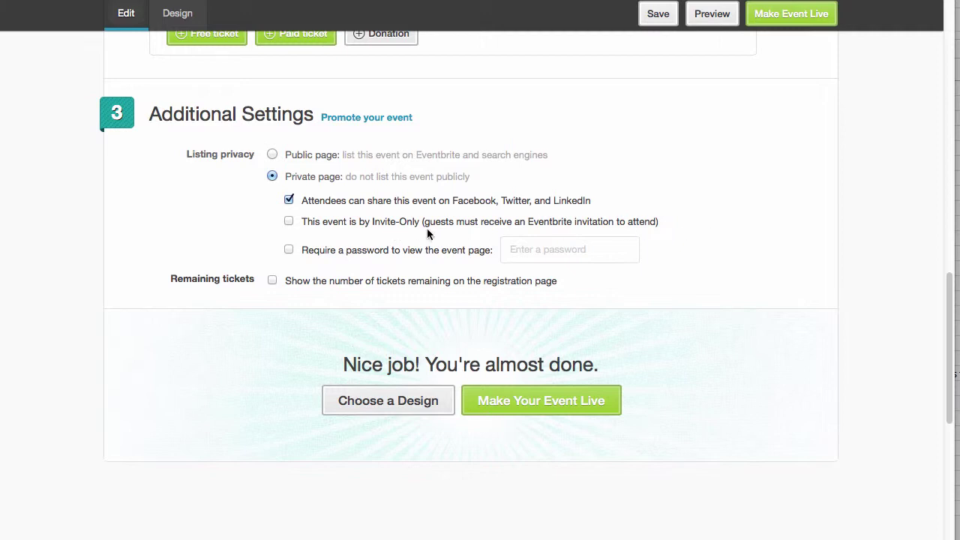
{"action": "left_click", "coordinate": [289, 223]}
- Publish the event with Make Your Event Live
{"action": "left_click", "coordinate": [513, 406]}
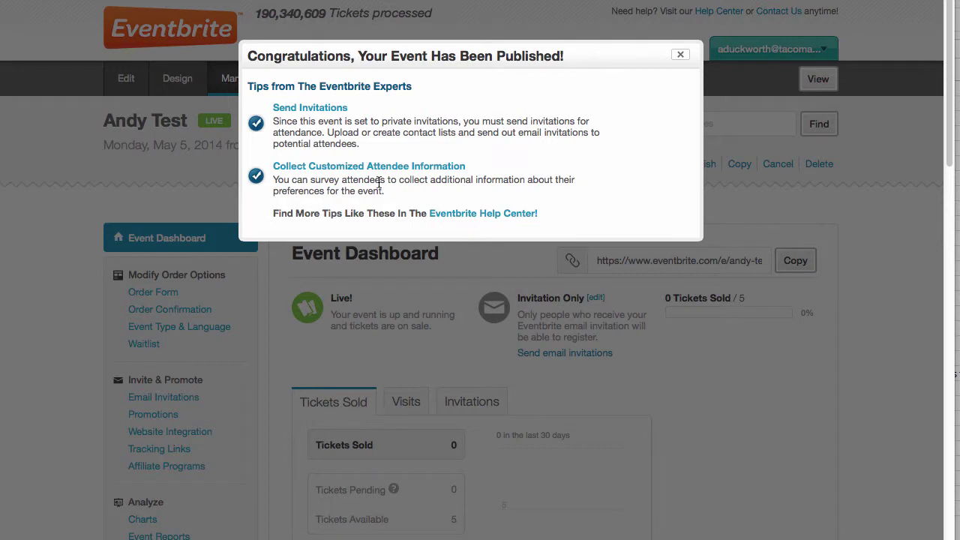
- Close the congratulations message and leave the event's web address unchanged
{"action": "left_click", "coordinate": [681, 57]}
{"action": "scroll", "coordinate": [891, 226], "scroll_direction": "down", "scroll_amount": 3}
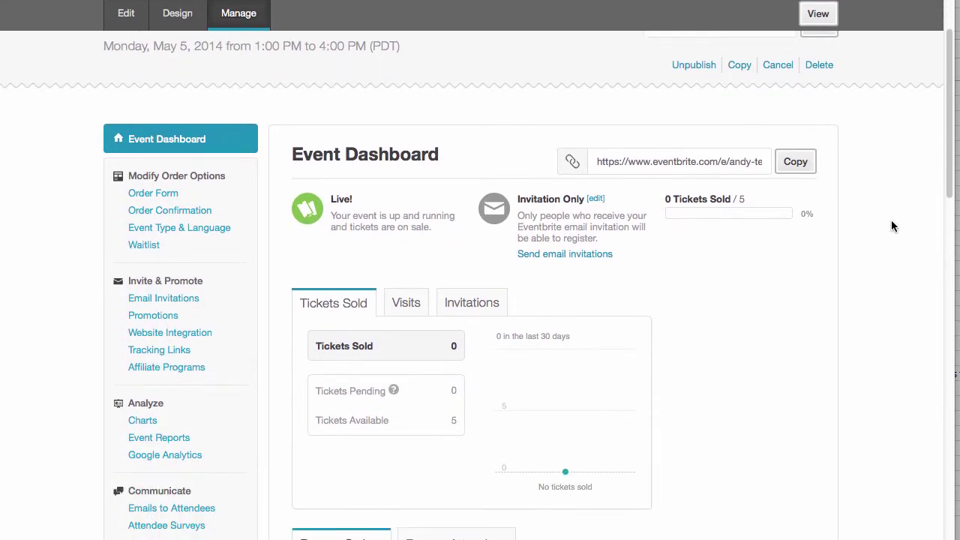
{"action": "left_click", "coordinate": [709, 162]}
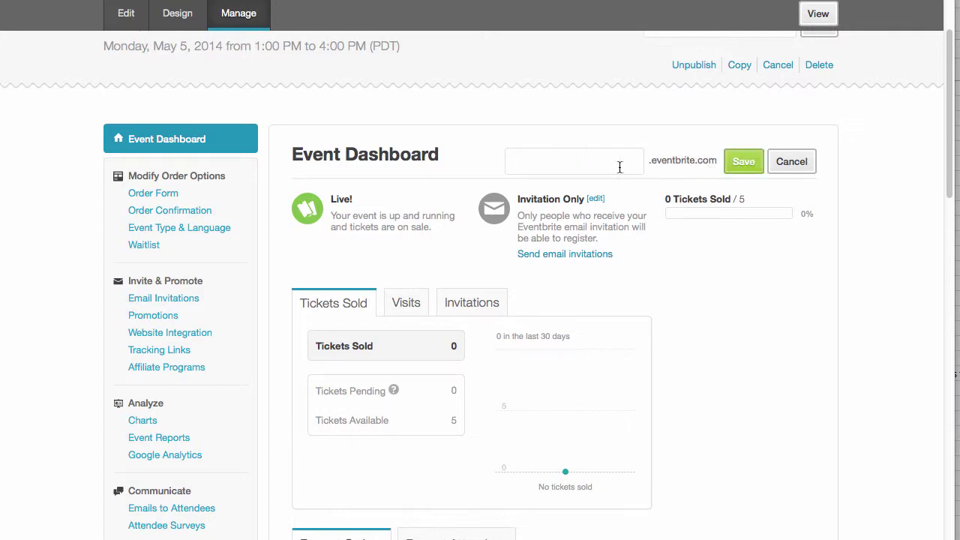
{"action": "left_click", "coordinate": [803, 162]}
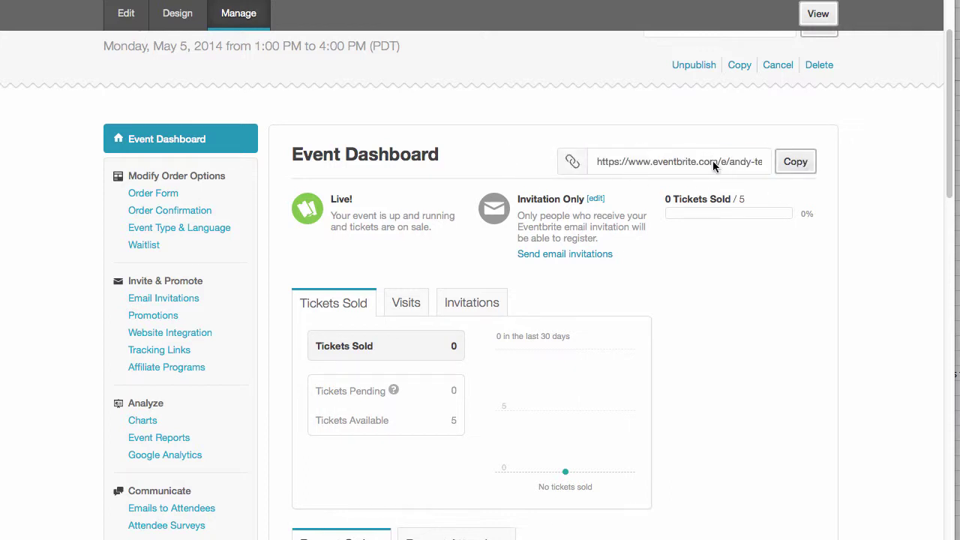
{"action": "left_click", "coordinate": [667, 164]}
{"action": "left_click", "coordinate": [804, 163]}
- Check the Recent Attendees and Invitations figures, then Sales by Ticket Type
{"action": "scroll", "coordinate": [879, 277], "scroll_direction": "down", "scroll_amount": 2}
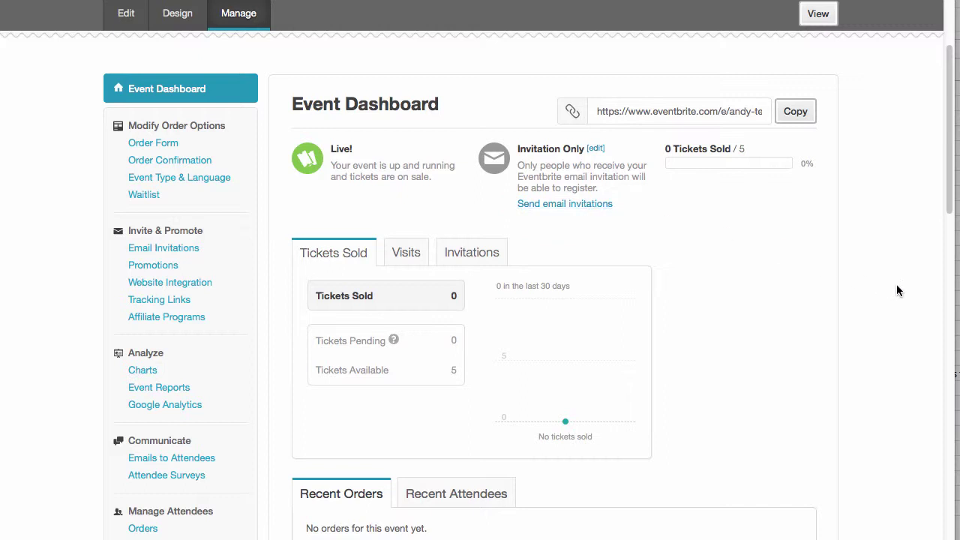
{"action": "scroll", "coordinate": [898, 290], "scroll_direction": "down", "scroll_amount": 1}
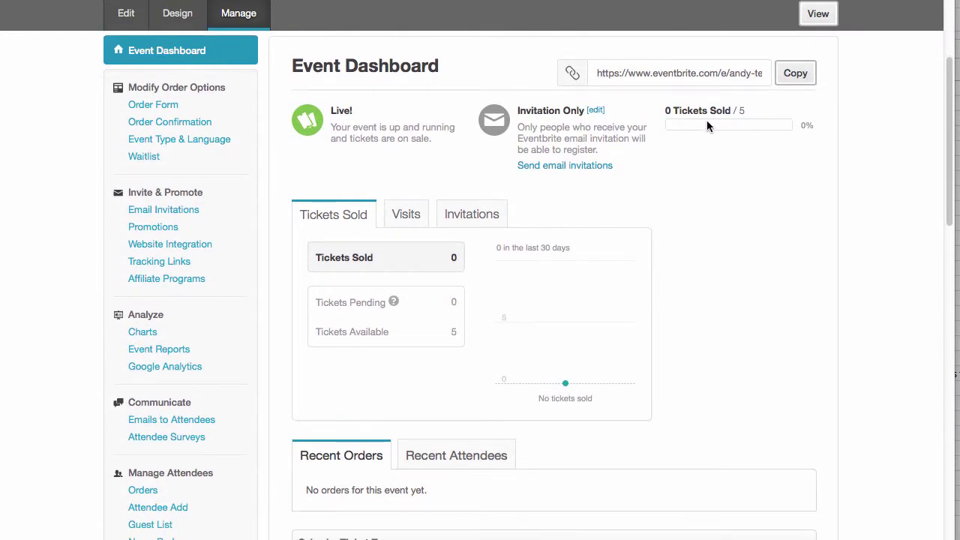
{"action": "scroll", "coordinate": [866, 294], "scroll_direction": "down", "scroll_amount": 1}
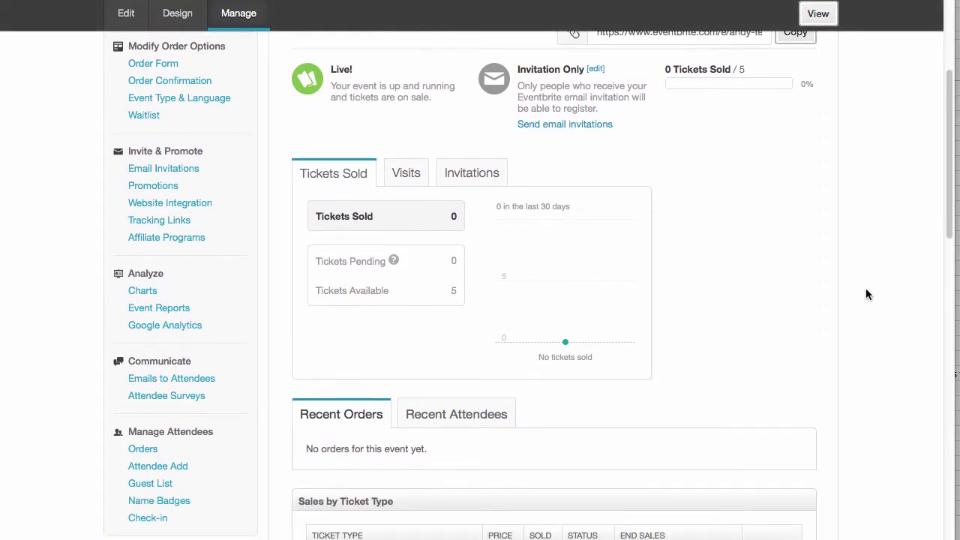
{"action": "scroll", "coordinate": [866, 294], "scroll_direction": "down", "scroll_amount": 2}
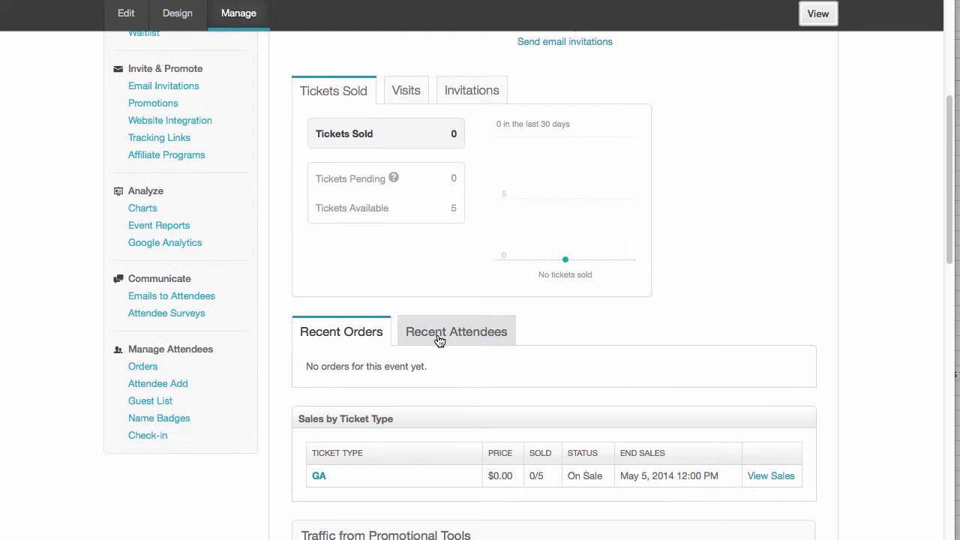
{"action": "left_click", "coordinate": [441, 339]}
{"action": "scroll", "coordinate": [750, 312], "scroll_direction": "up", "scroll_amount": 3}
{"action": "scroll", "coordinate": [778, 309], "scroll_direction": "up", "scroll_amount": 1}
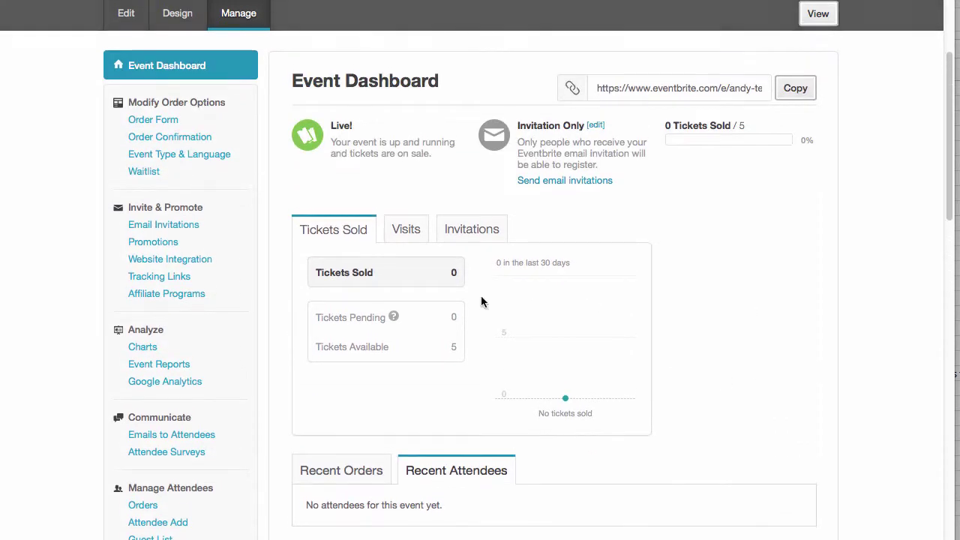
{"action": "left_click", "coordinate": [452, 230]}
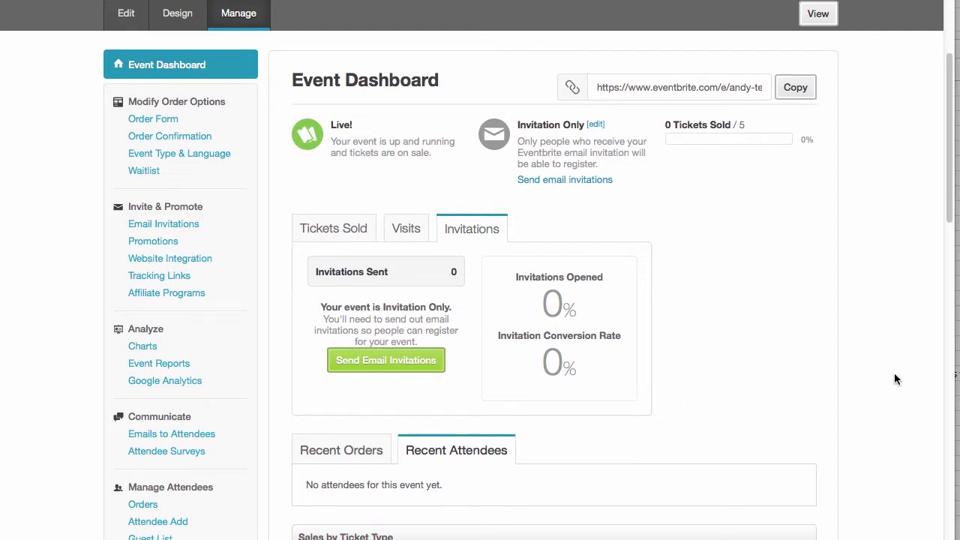
{"action": "scroll", "coordinate": [894, 373], "scroll_direction": "down", "scroll_amount": 10}
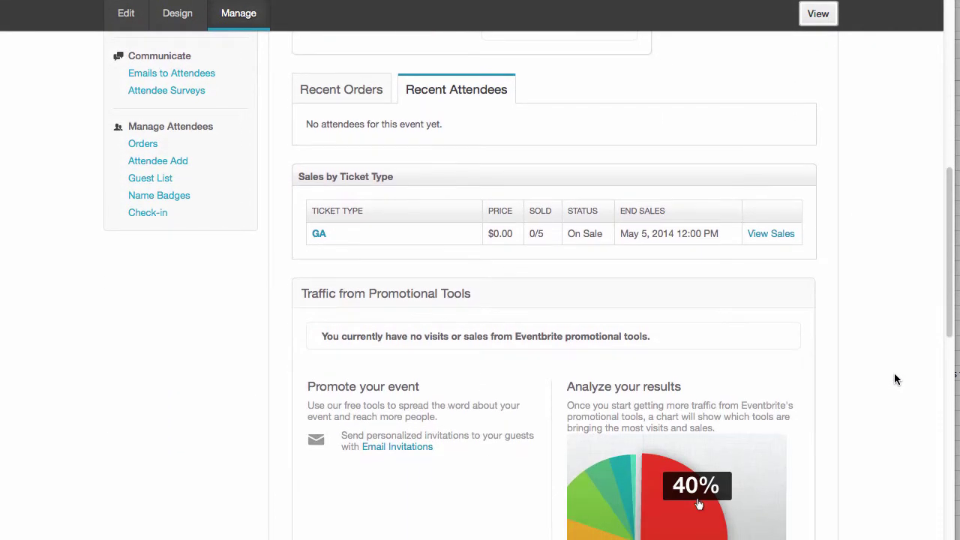
- Review the GA sales report showing 0 orders, then dismiss the congratulations notice
{"action": "left_click", "coordinate": [780, 234]}
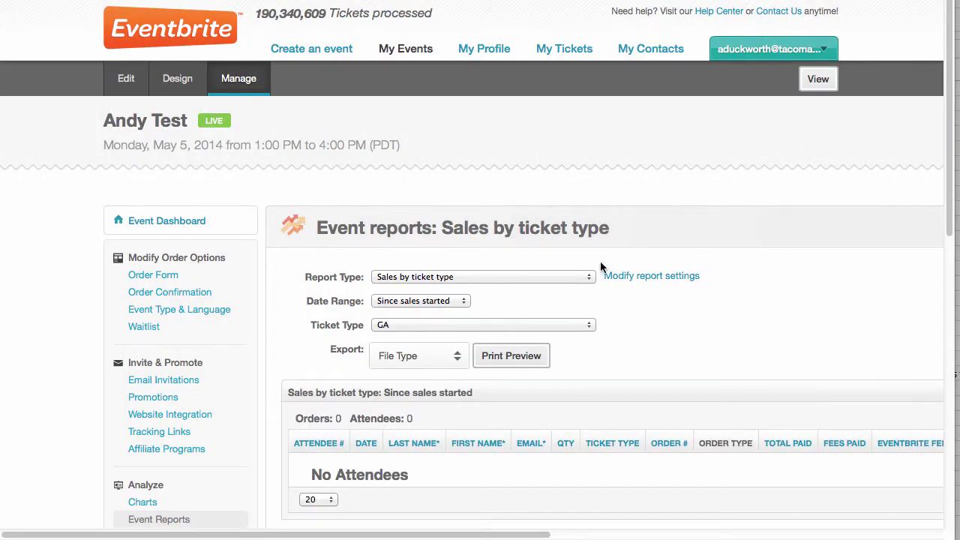
{"action": "scroll", "coordinate": [671, 341], "scroll_direction": "down", "scroll_amount": 2}
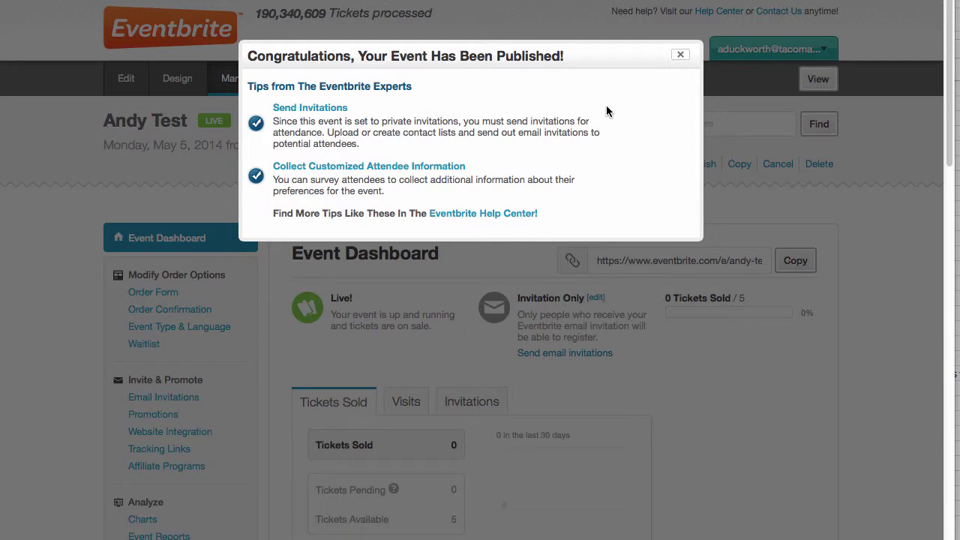
{"action": "scroll", "coordinate": [608, 111], "scroll_direction": "down", "scroll_amount": 10}
{"action": "scroll", "coordinate": [788, 163], "scroll_direction": "up", "scroll_amount": 7}
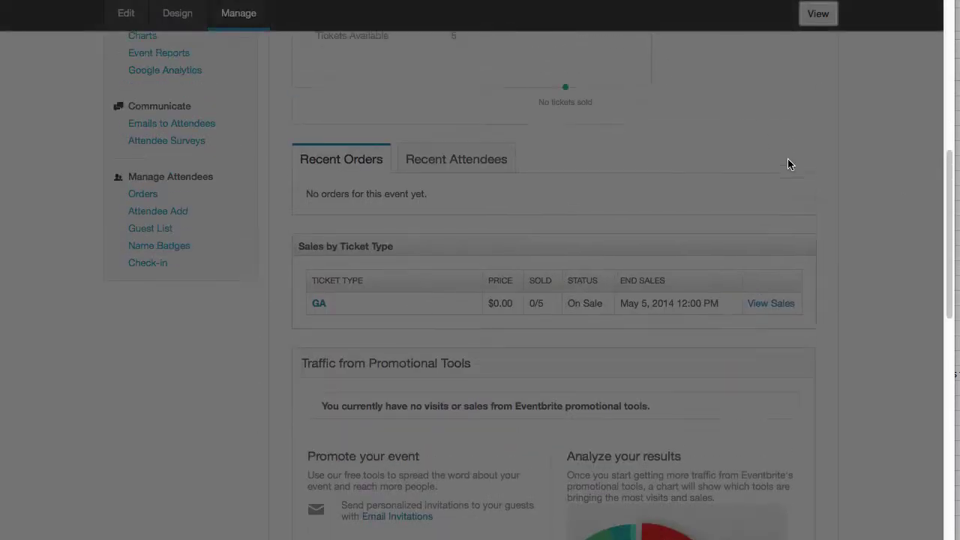
{"action": "scroll", "coordinate": [788, 164], "scroll_direction": "up", "scroll_amount": 3}
{"action": "left_click", "coordinate": [683, 58]}
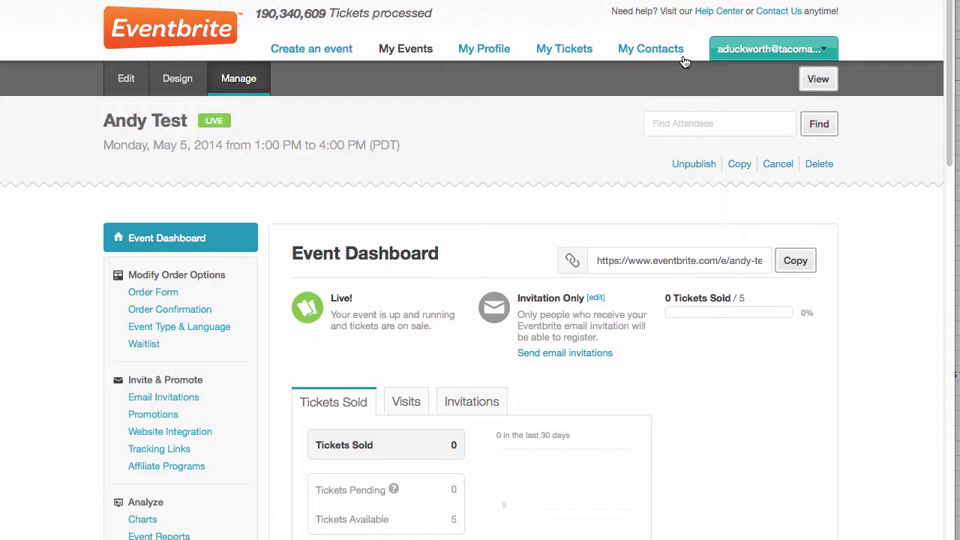
- Scroll through the event dashboard showing 0 of 5 GA tickets sold and no orders
{"action": "scroll", "coordinate": [885, 331], "scroll_direction": "down", "scroll_amount": 5}
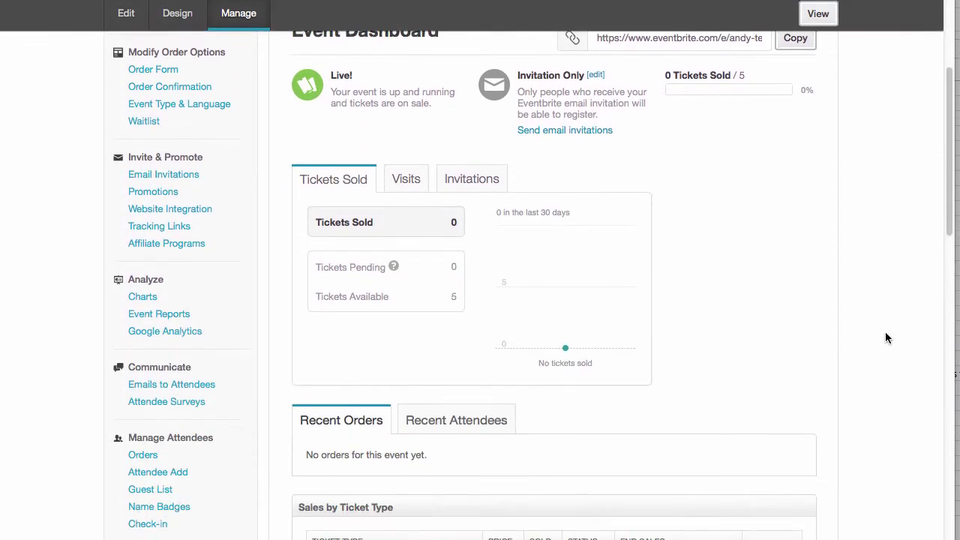
{"action": "scroll", "coordinate": [886, 337], "scroll_direction": "down", "scroll_amount": 1}
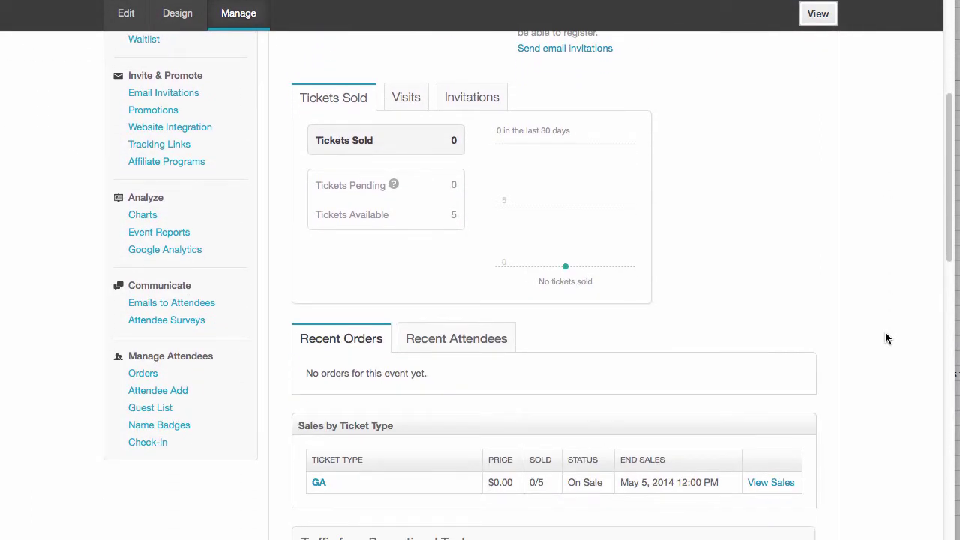
{"action": "scroll", "coordinate": [885, 338], "scroll_direction": "up", "scroll_amount": 10}
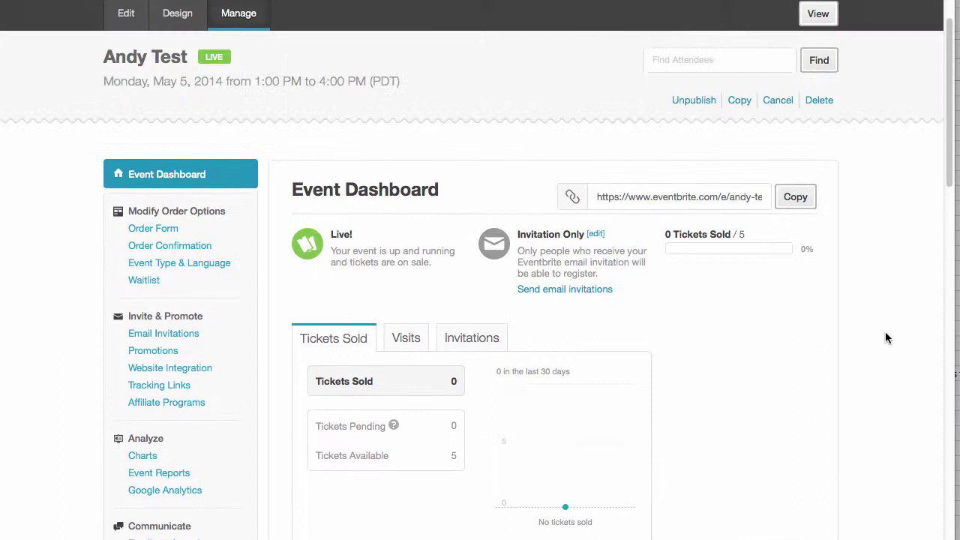
{"action": "scroll", "coordinate": [885, 338], "scroll_direction": "down", "scroll_amount": 2}
{"action": "scroll", "coordinate": [885, 337], "scroll_direction": "down", "scroll_amount": 8}
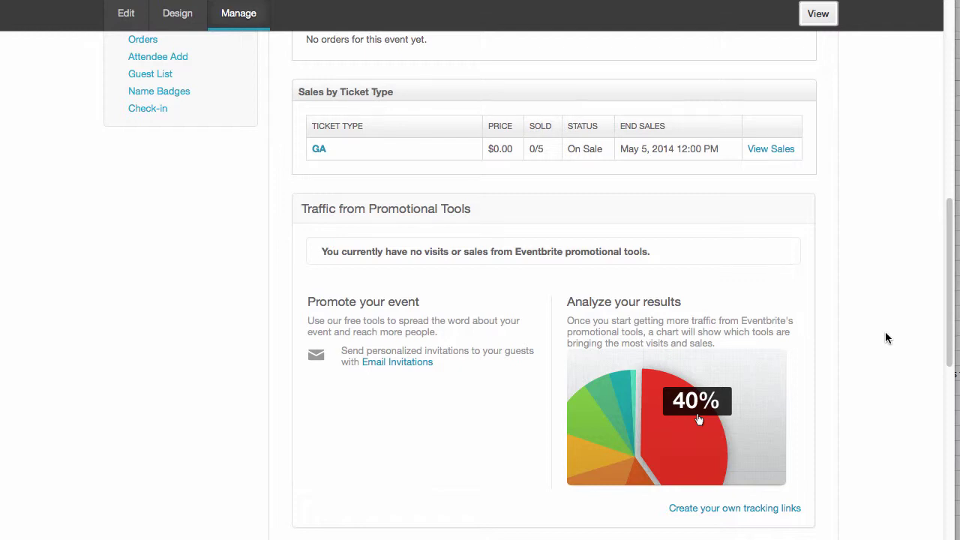
{"action": "scroll", "coordinate": [885, 337], "scroll_direction": "down", "scroll_amount": 5}
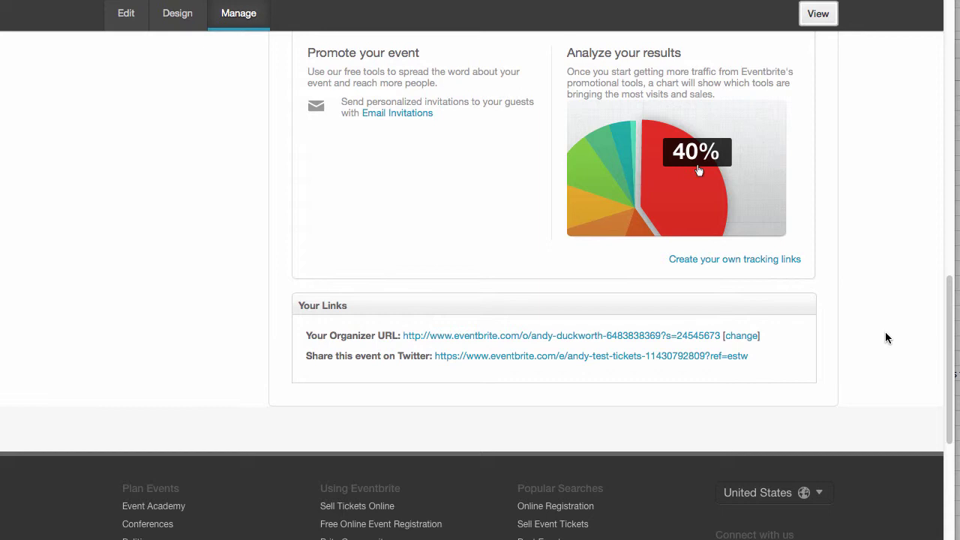
{"action": "scroll", "coordinate": [886, 333], "scroll_direction": "up", "scroll_amount": 10}
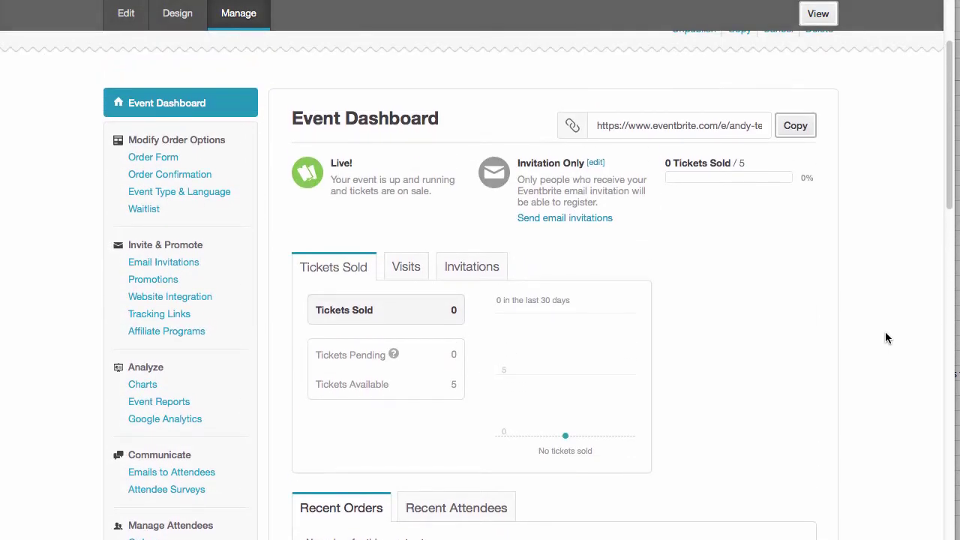
{"action": "scroll", "coordinate": [886, 335], "scroll_direction": "down", "scroll_amount": 3}
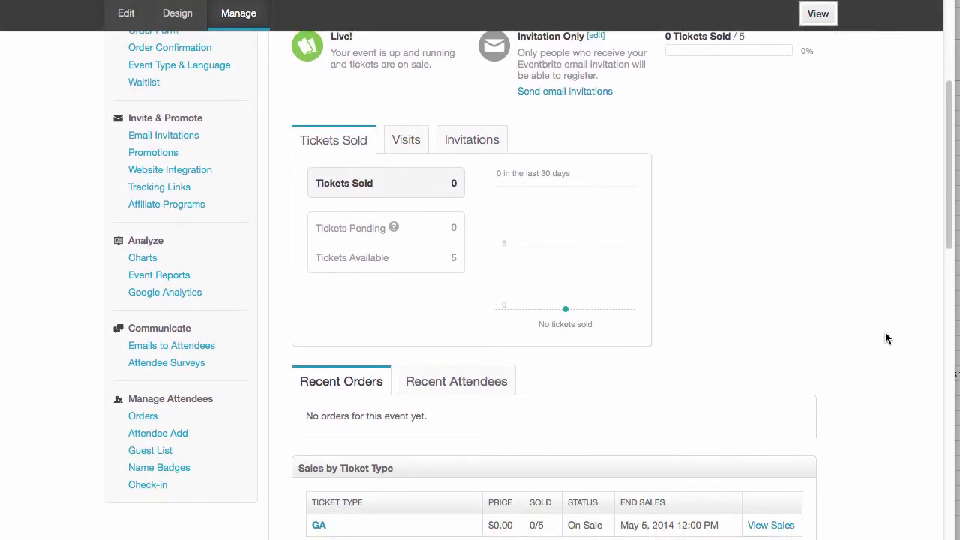
{"action": "scroll", "coordinate": [885, 337], "scroll_direction": "down", "scroll_amount": 10}
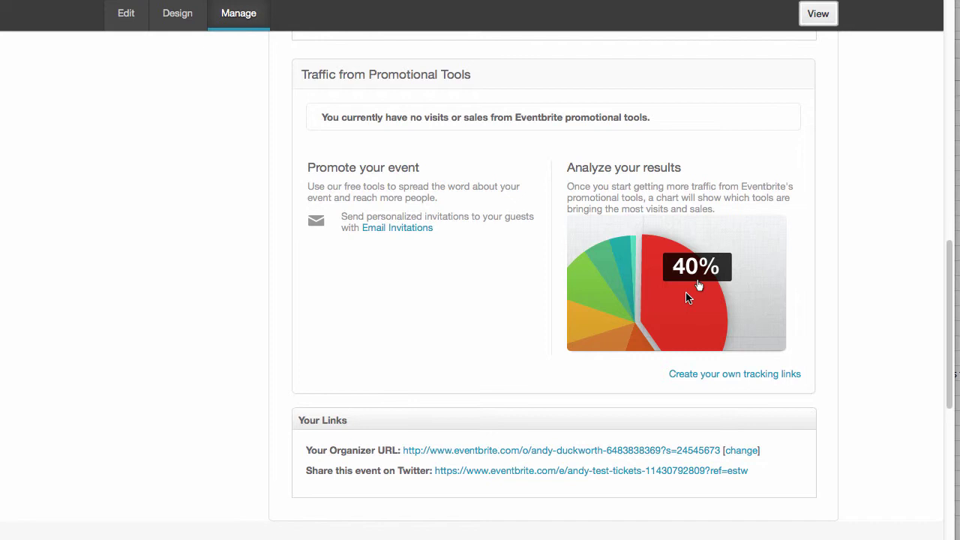
{"action": "scroll", "coordinate": [833, 305], "scroll_direction": "up", "scroll_amount": 3}
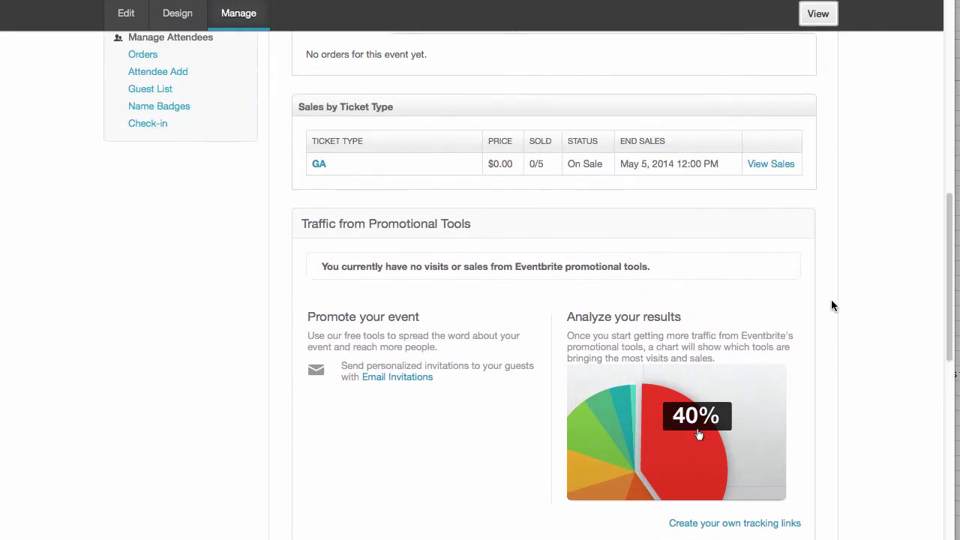
{"action": "scroll", "coordinate": [831, 305], "scroll_direction": "up", "scroll_amount": 5}
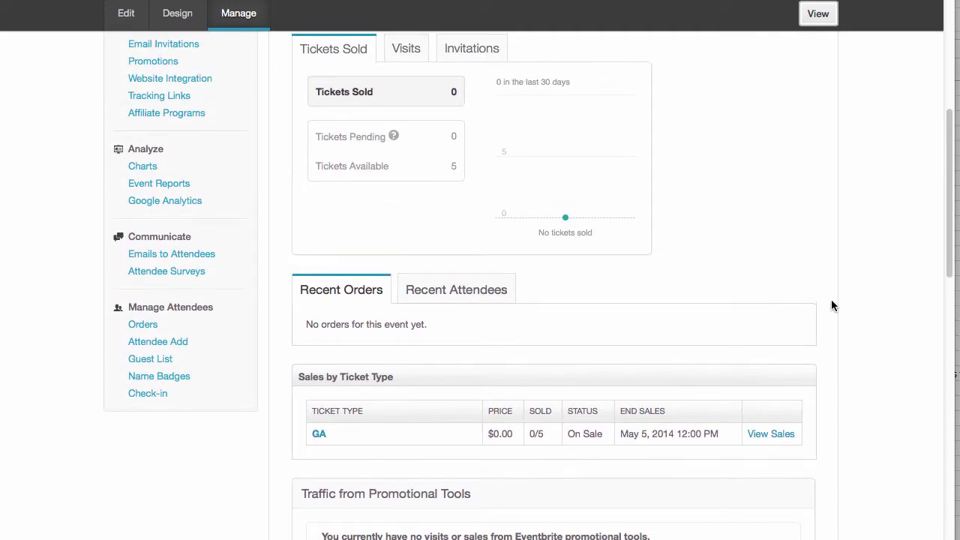
{"action": "scroll", "coordinate": [885, 315], "scroll_direction": "up", "scroll_amount": 2}
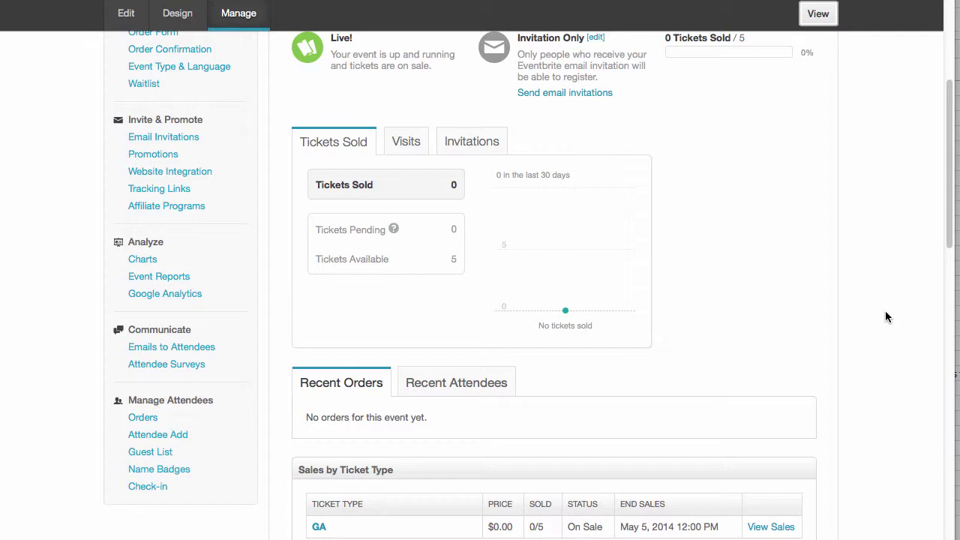
{"action": "scroll", "coordinate": [885, 317], "scroll_direction": "up", "scroll_amount": 5}
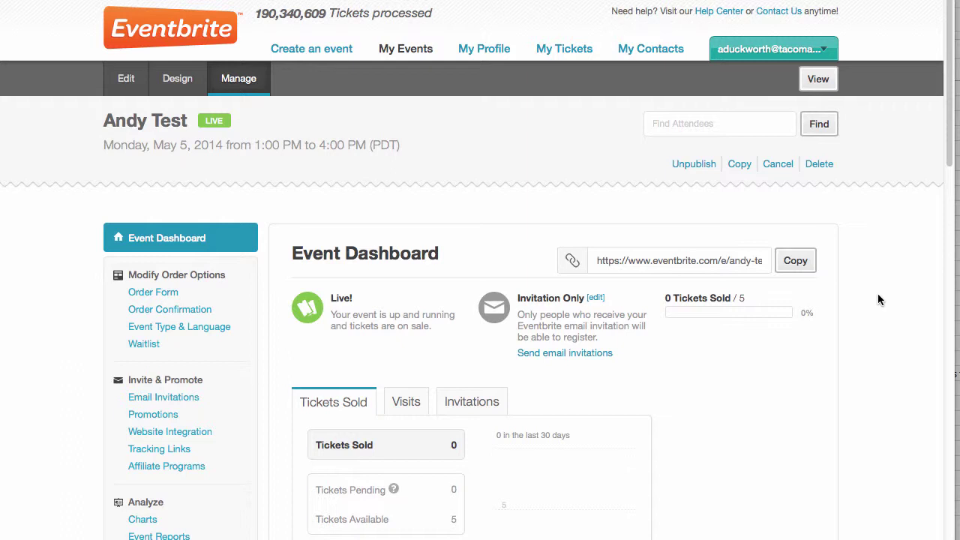
- Choose Delete for the test event, then close the confirmation prompt with Escape
{"action": "left_click", "coordinate": [821, 166]}
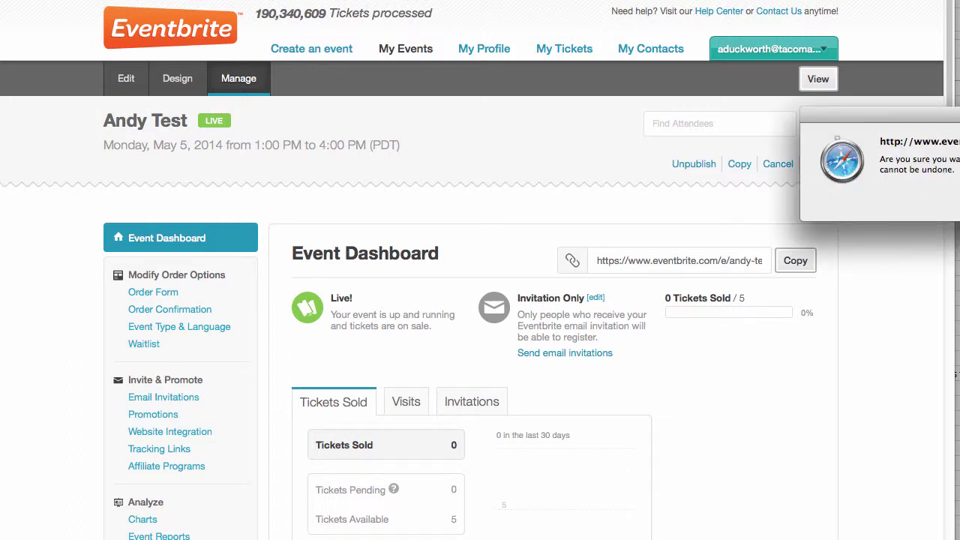
{"action": "key", "text": "Escape"}
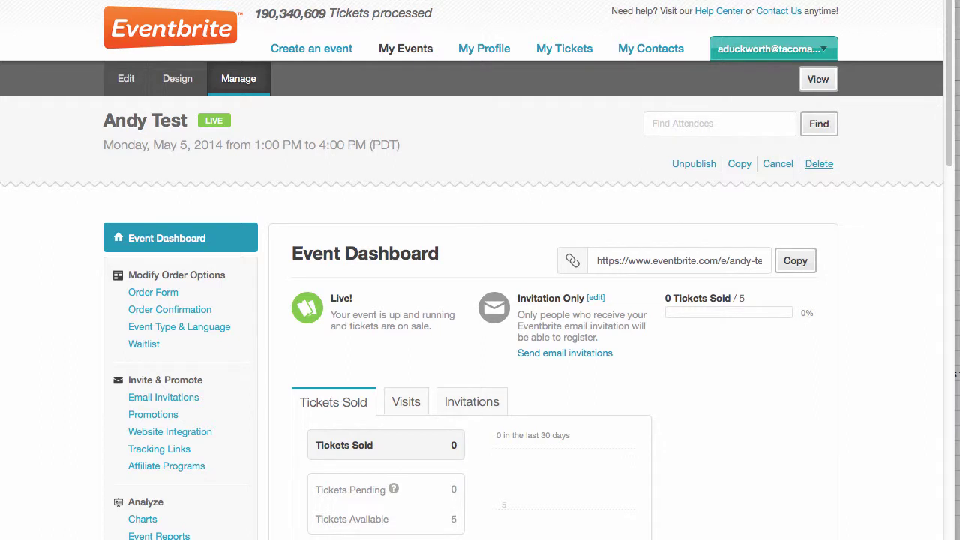